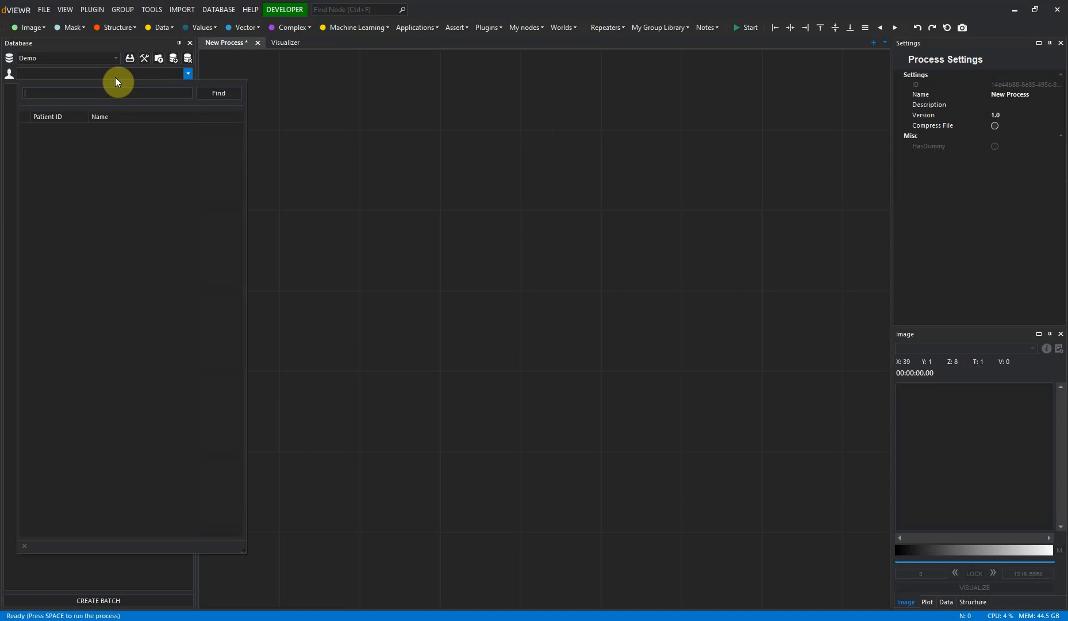
- Switch to File Explorer and examine the anatomy and dwi folders of Subject 1 inside C:\Demo
left_click(117, 81)
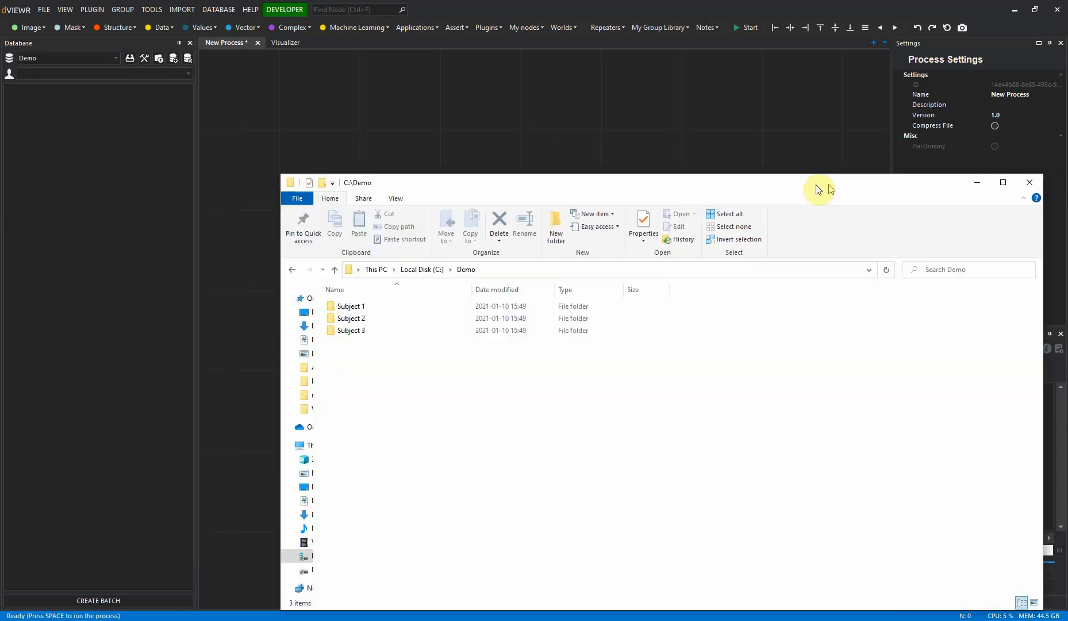
left_click_drag(817, 186, 734, 108)
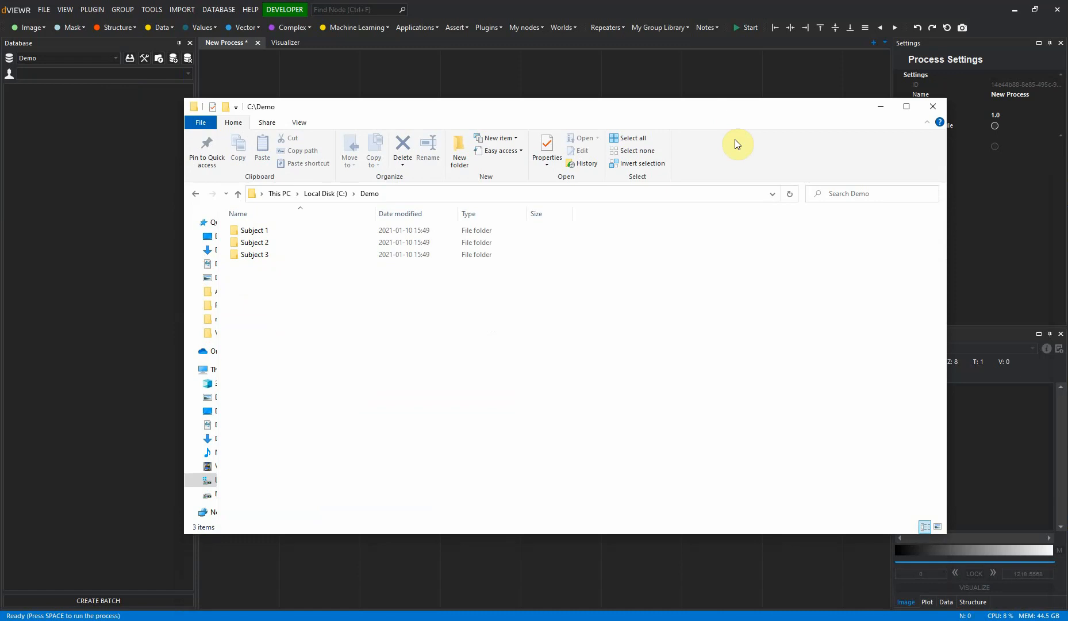
double_click(263, 230)
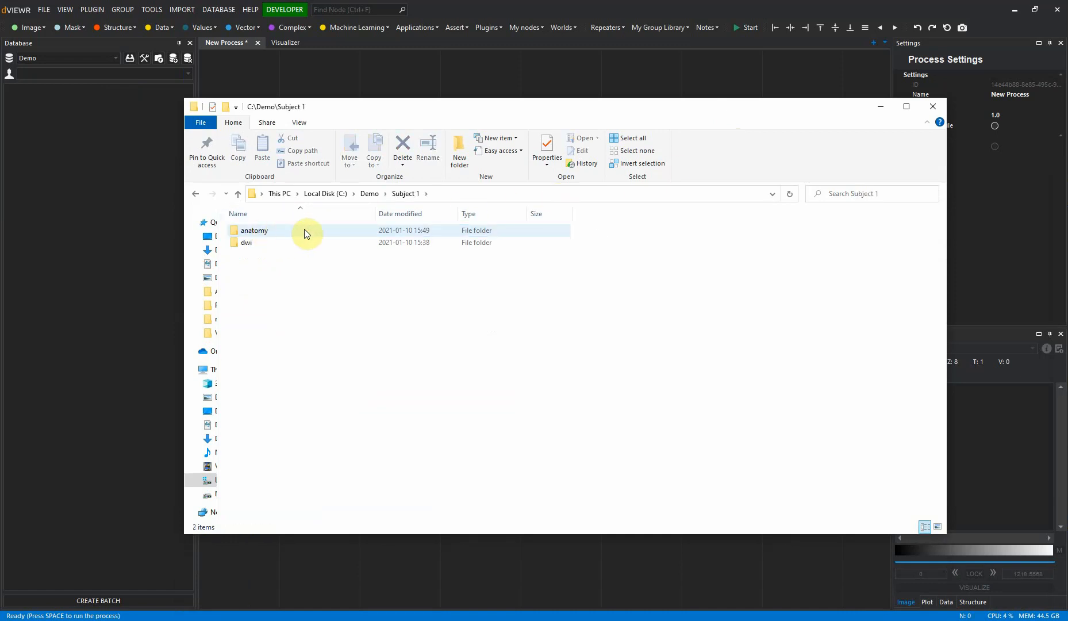
double_click(304, 229)
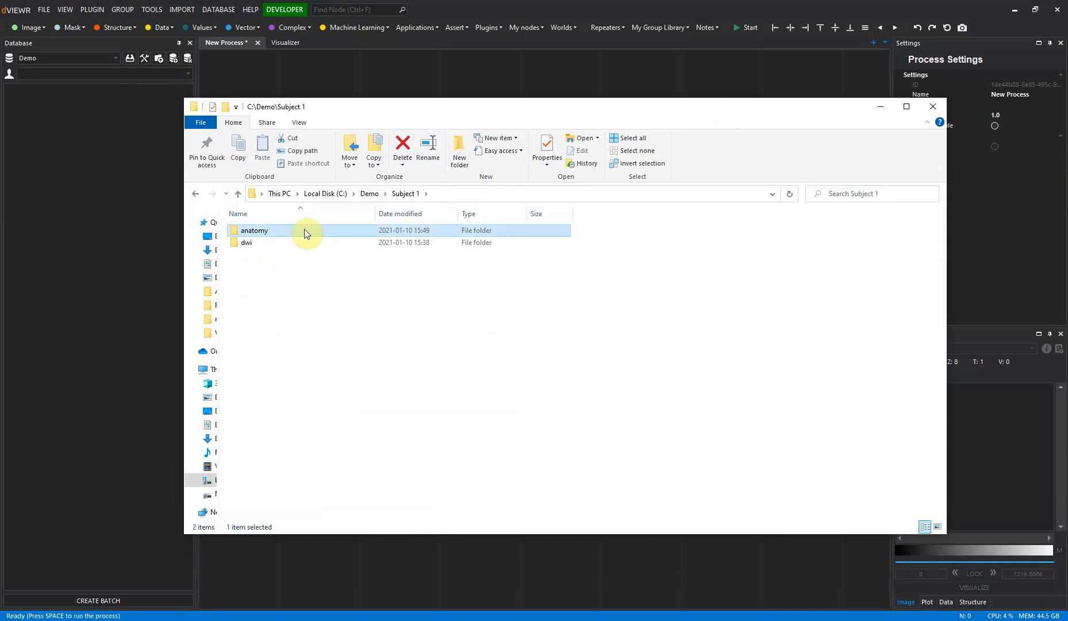
left_click(406, 194)
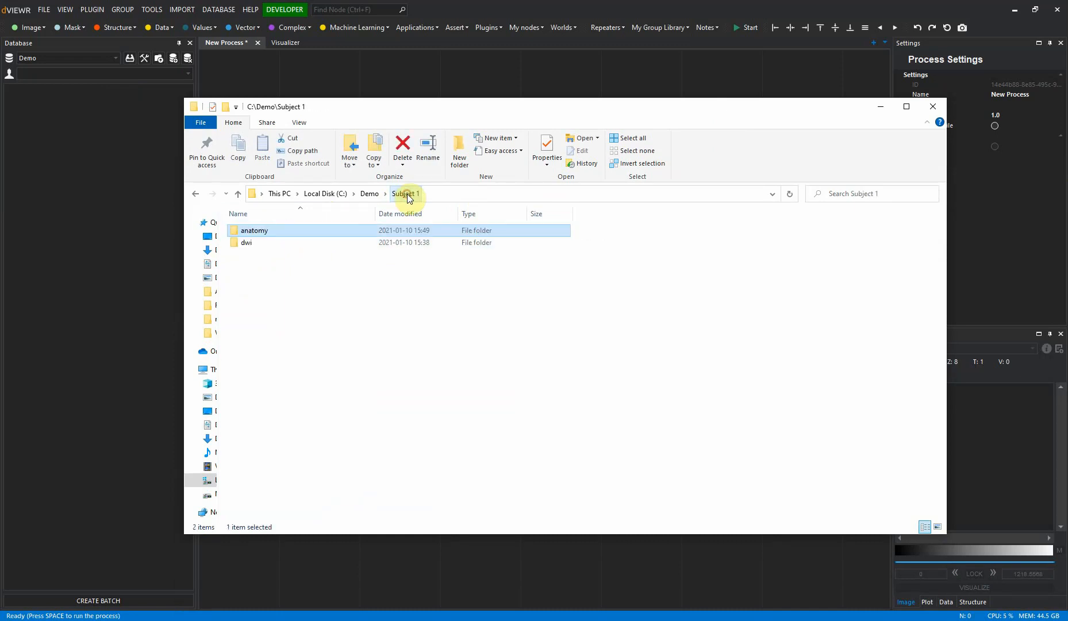
double_click(279, 242)
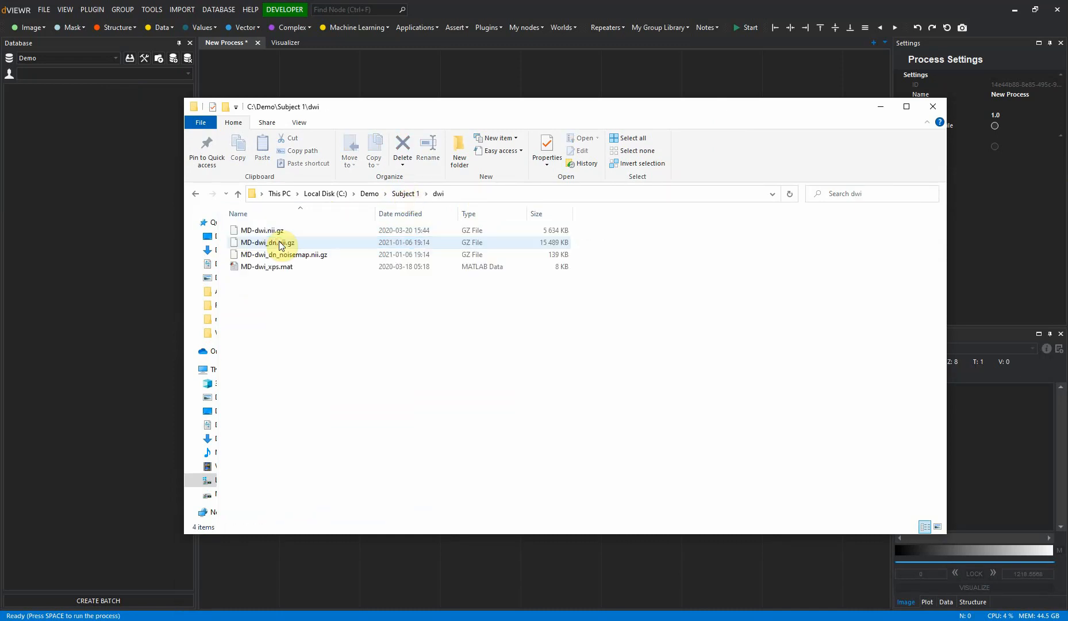
left_click(408, 194)
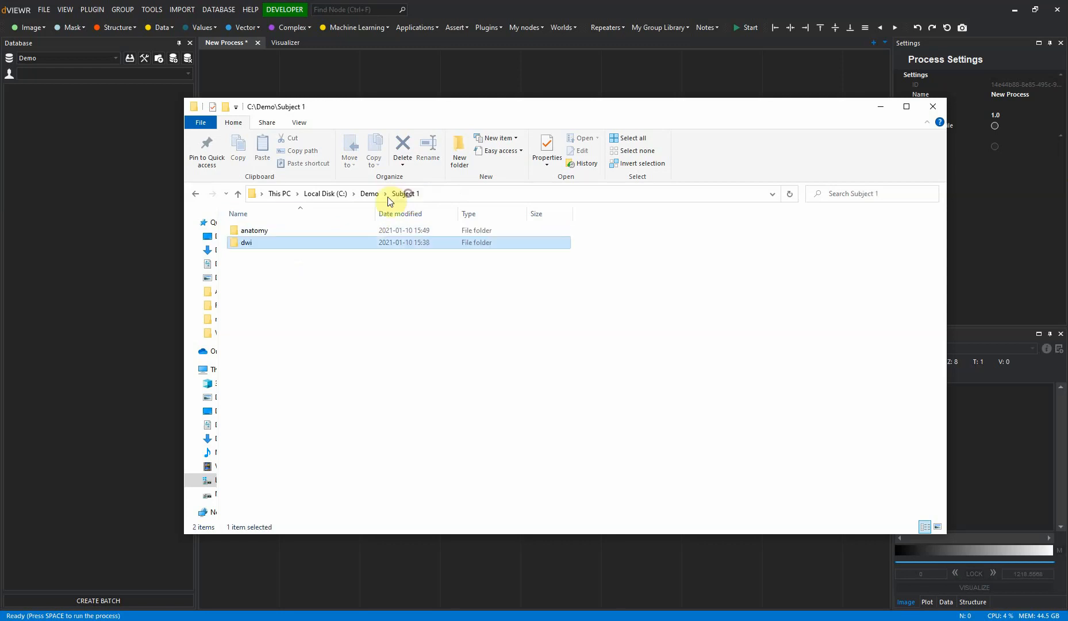
left_click(369, 193)
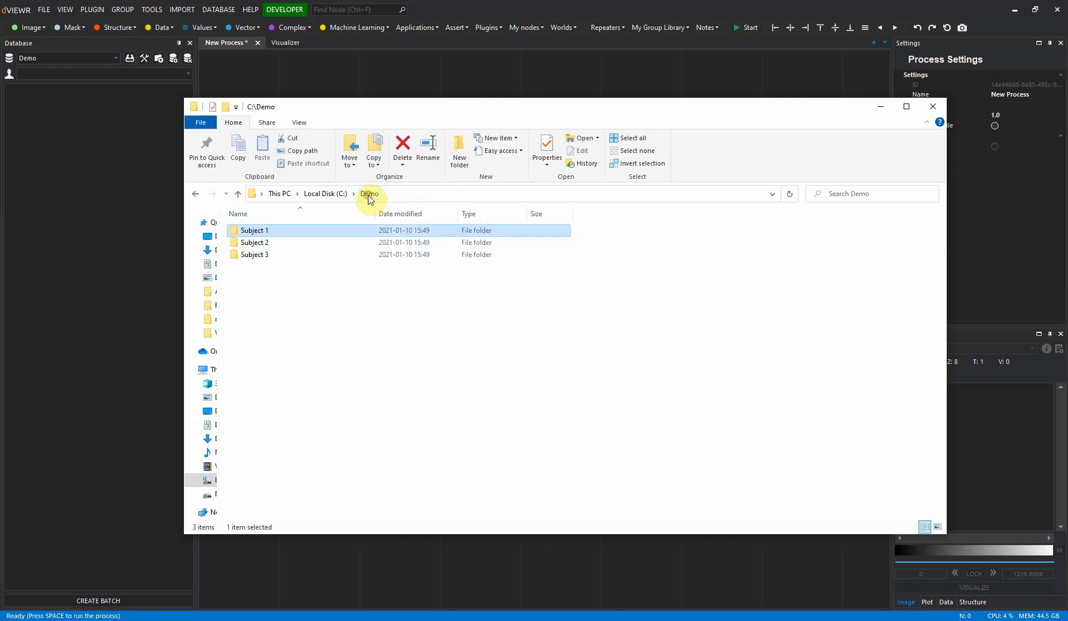
left_click(424, 304)
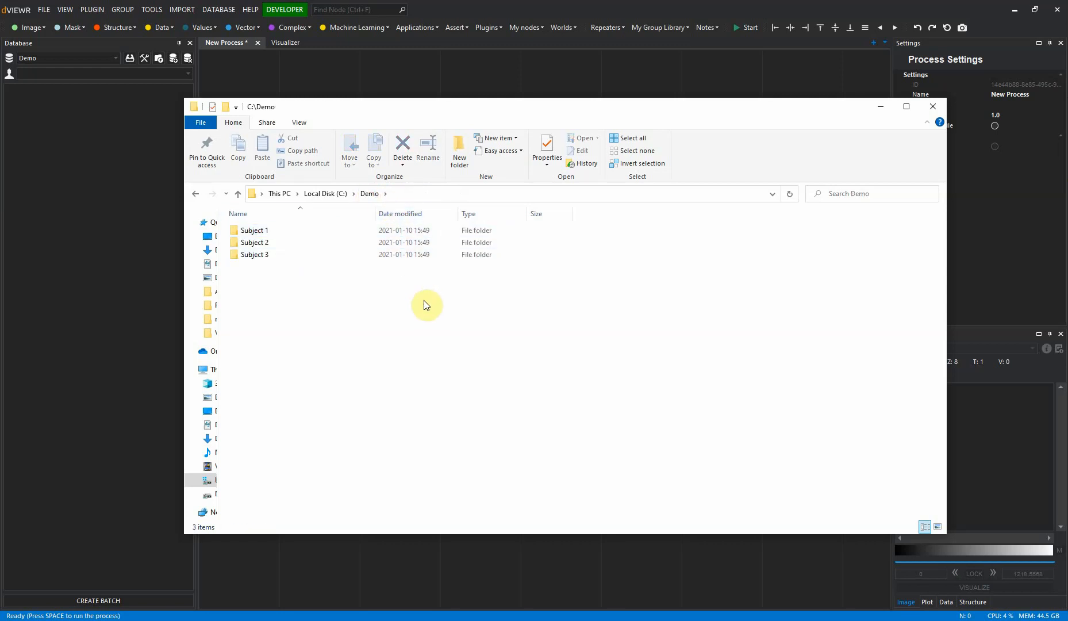
left_click_drag(410, 107, 1067, 189)
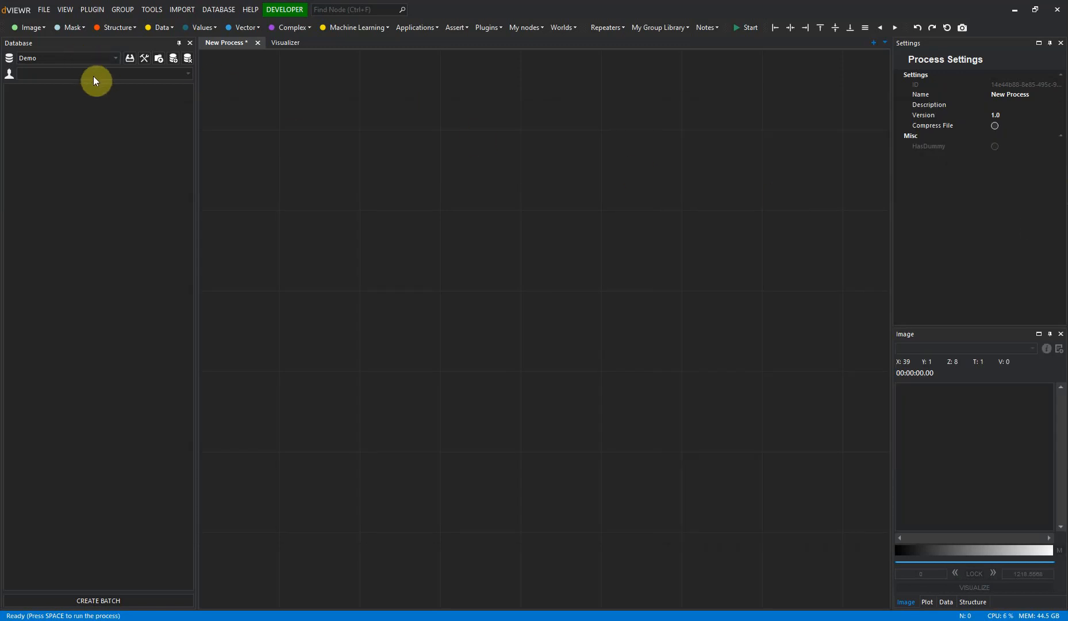
- Start a NIfTI import into the Demo database from the C:\Demo folder
left_click(210, 11)
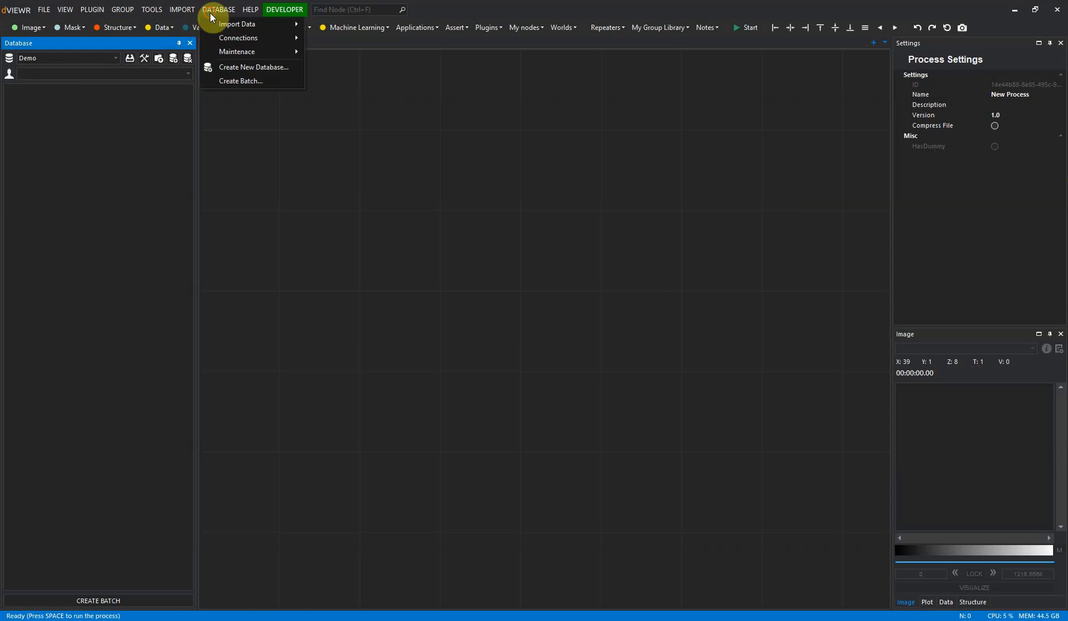
mouse_move(214, 25)
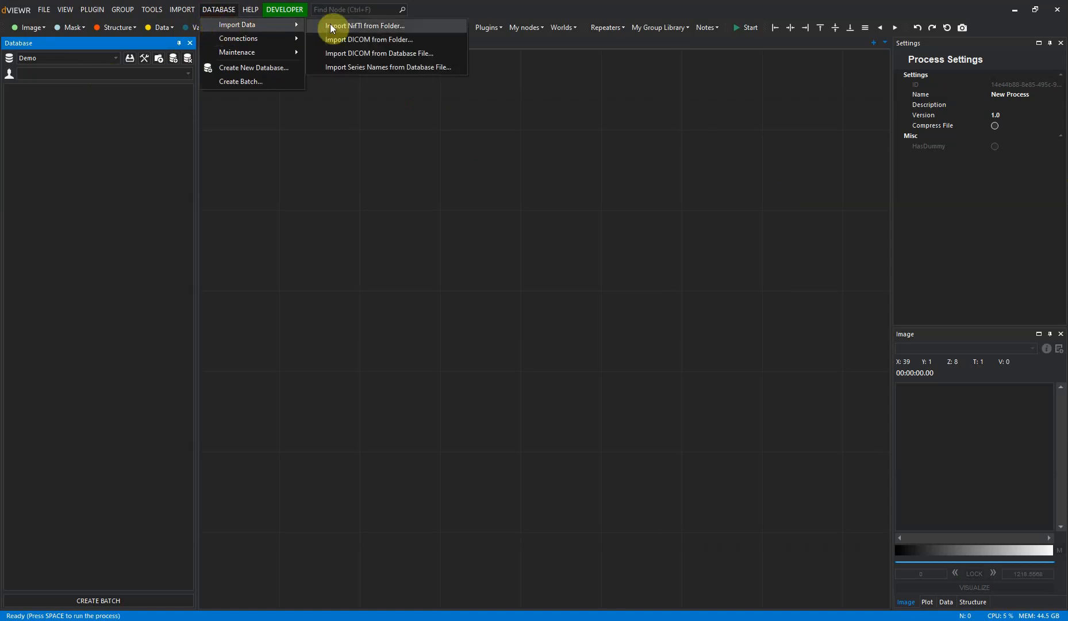
left_click(347, 26)
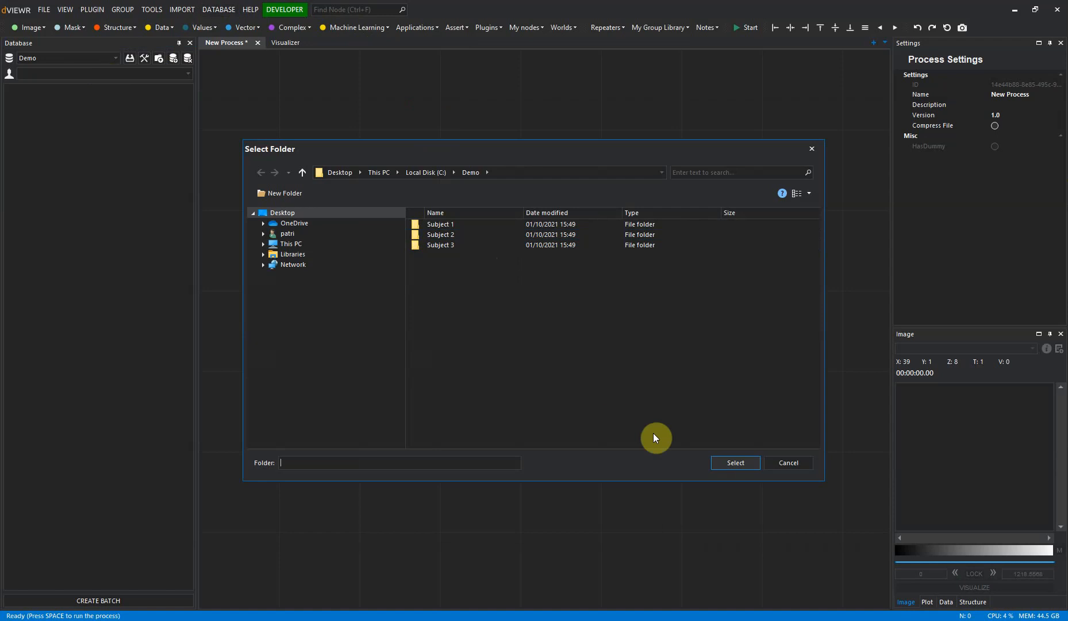
left_click(731, 464)
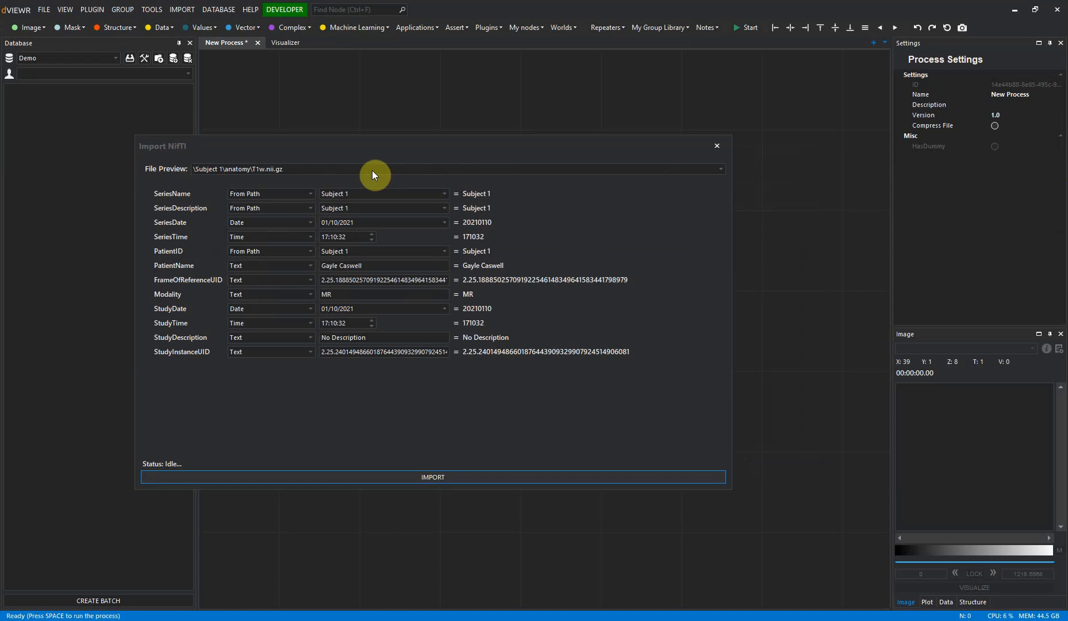
- Look through the list of NIfTI files available for preview in the import dialog
left_click(532, 169)
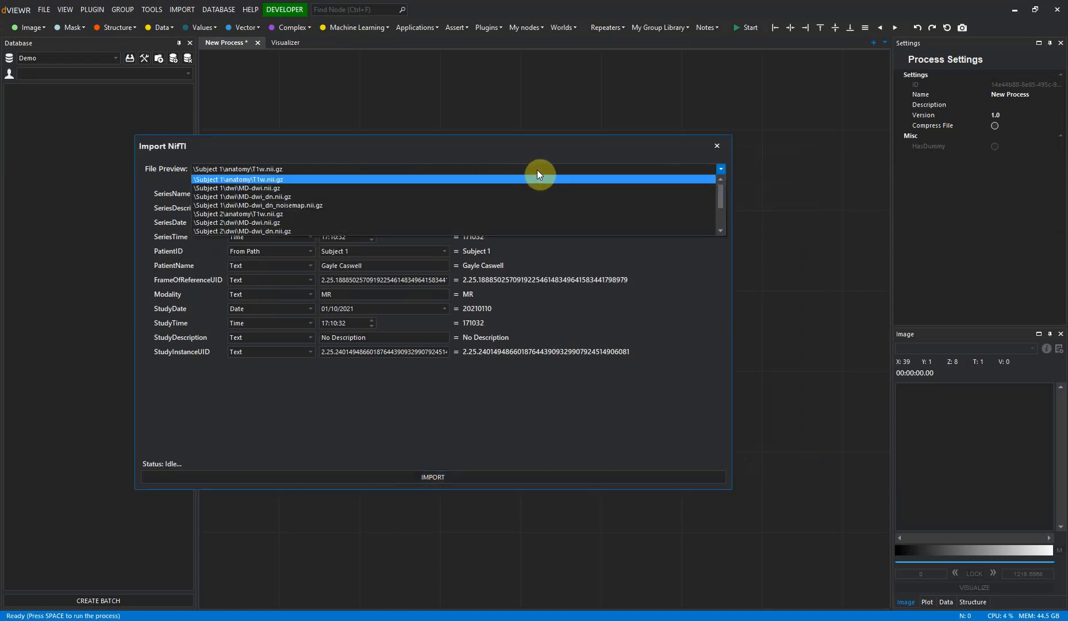
scroll(537, 186, "down", 2)
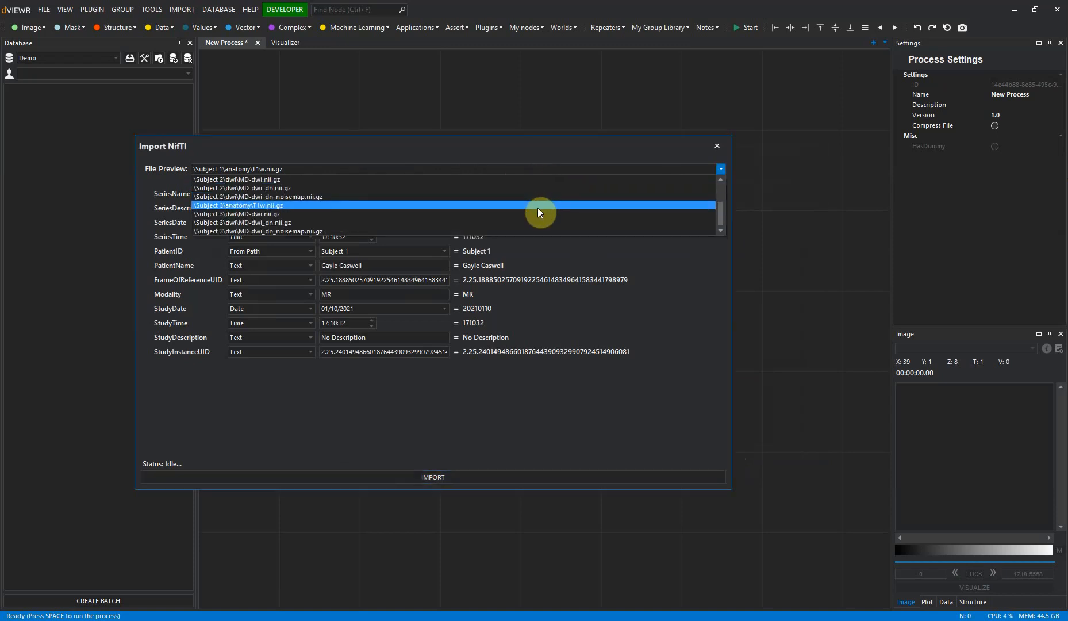
scroll(538, 208, "up", 2)
key("Escape")
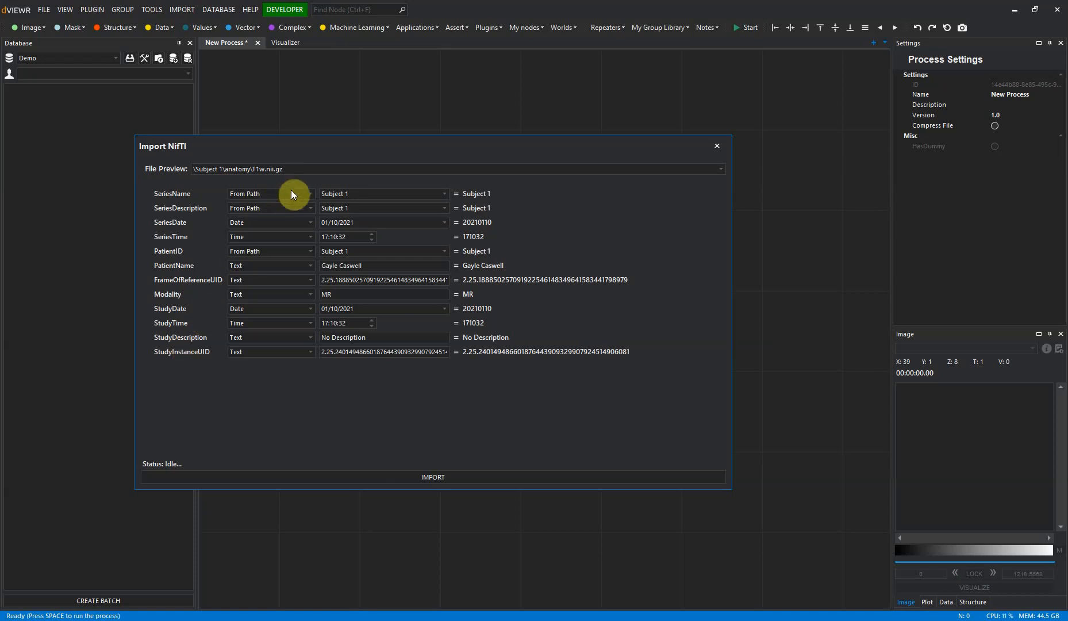
- Examine the available source types and the path folder choices for SeriesName
left_click(310, 194)
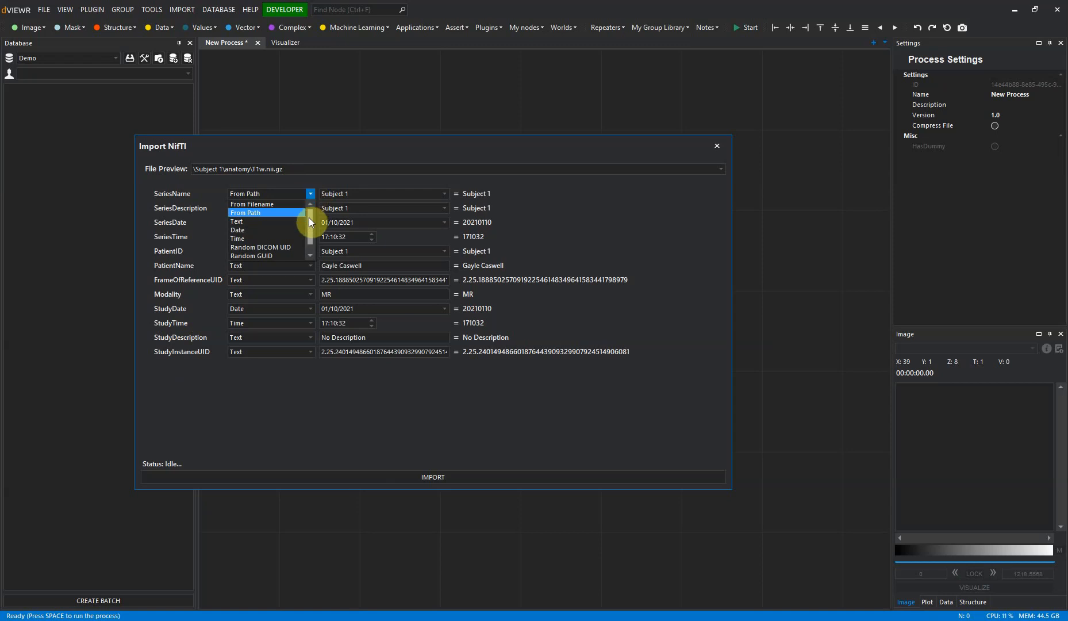
mouse_move(309, 217)
left_mouse_down()
mouse_move(309, 235)
mouse_move(308, 202)
left_mouse_up()
left_click(310, 190)
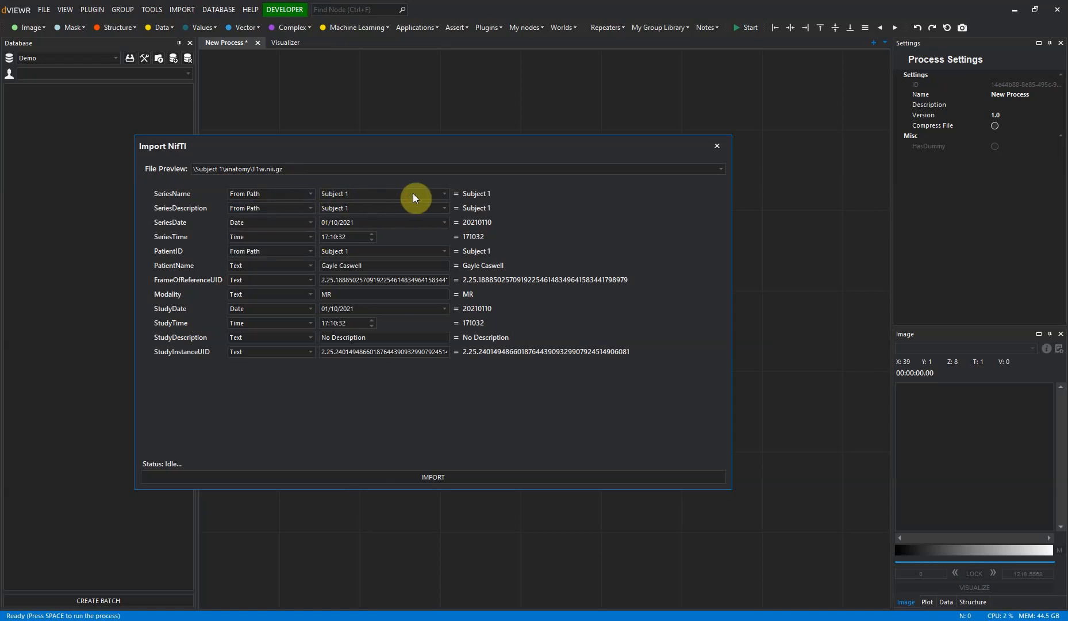
left_click(443, 194)
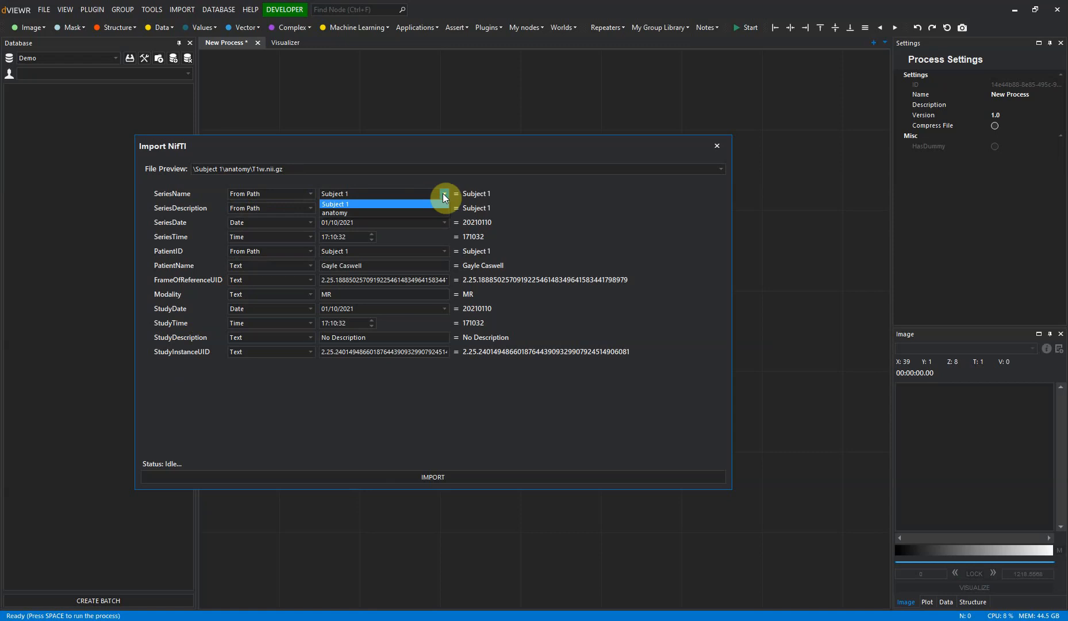
left_click(443, 194)
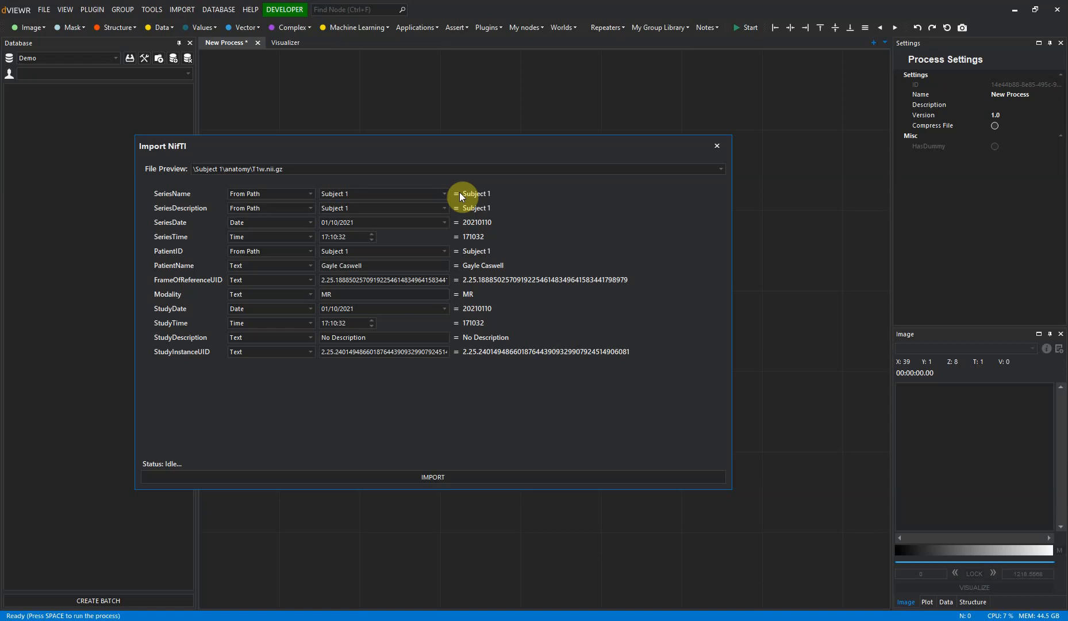
- Set both SeriesName and SeriesDescription to be taken From Filename
left_click(311, 192)
left_click(285, 205)
left_click(307, 207)
left_click(291, 218)
- Check the filename-based series values by previewing Subject 1's MD-dwi_dn_noisemap.nii.gz and return the preview to its T1w.nii.gz
left_click(518, 167)
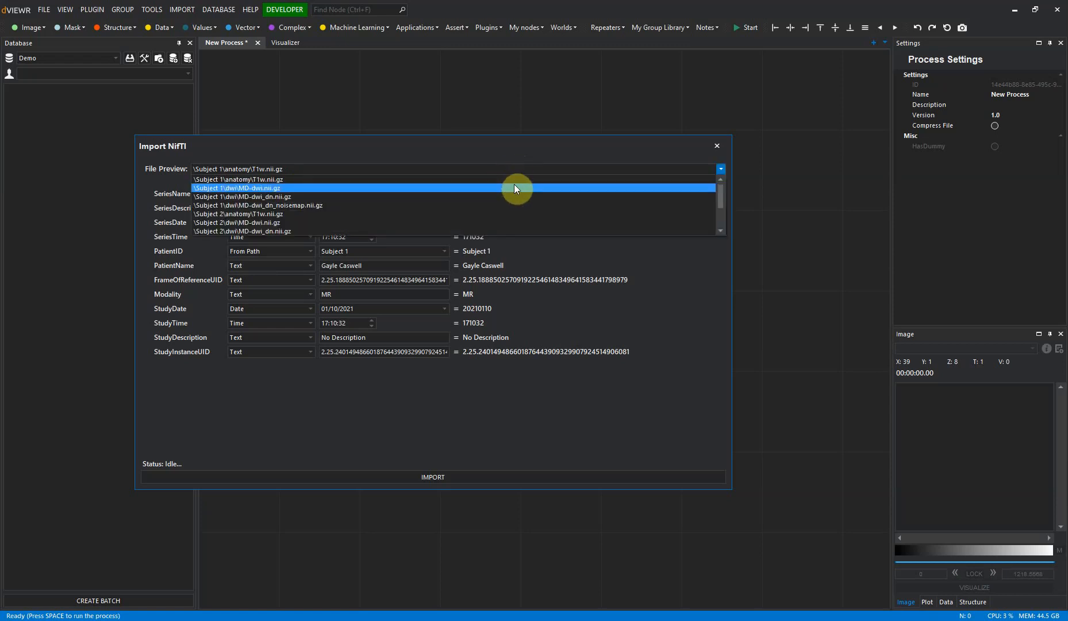
left_click(513, 183)
left_click(500, 174)
left_click(500, 205)
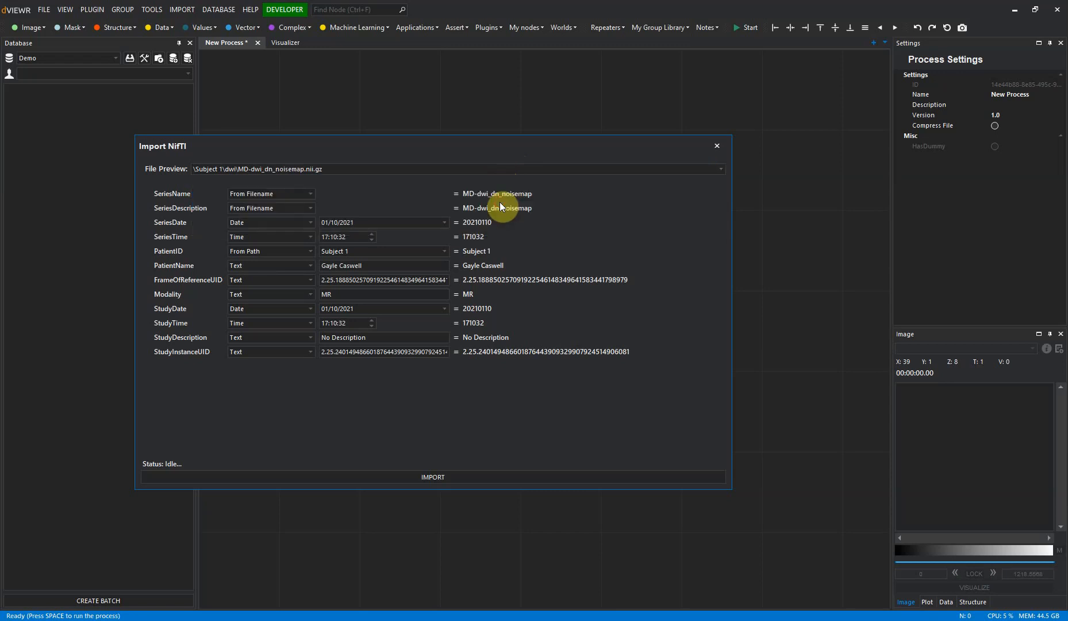
left_click(543, 170)
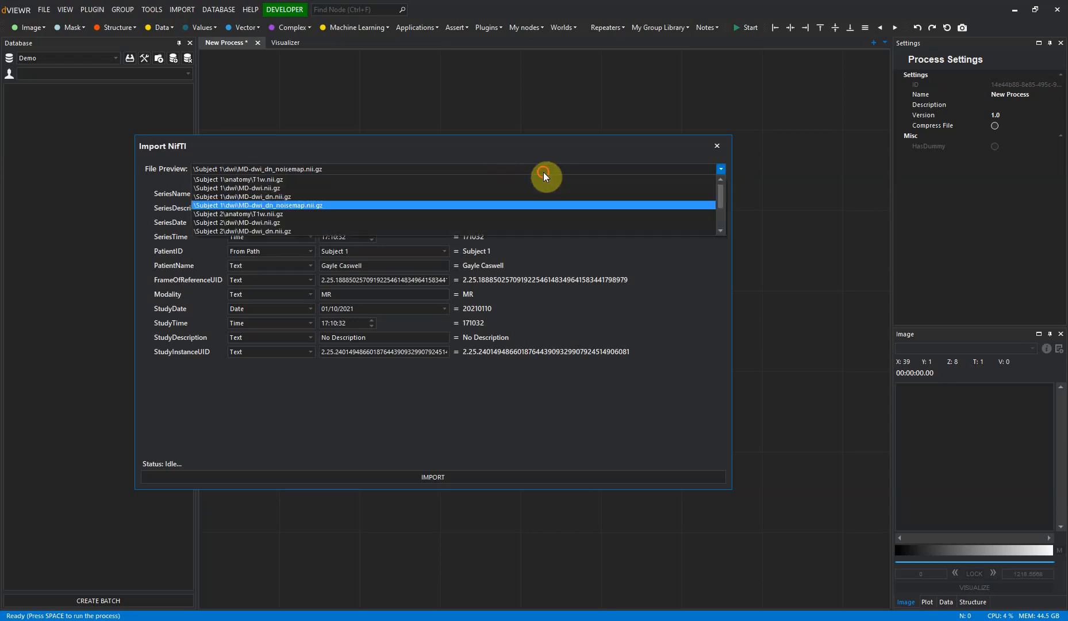
left_click(543, 178)
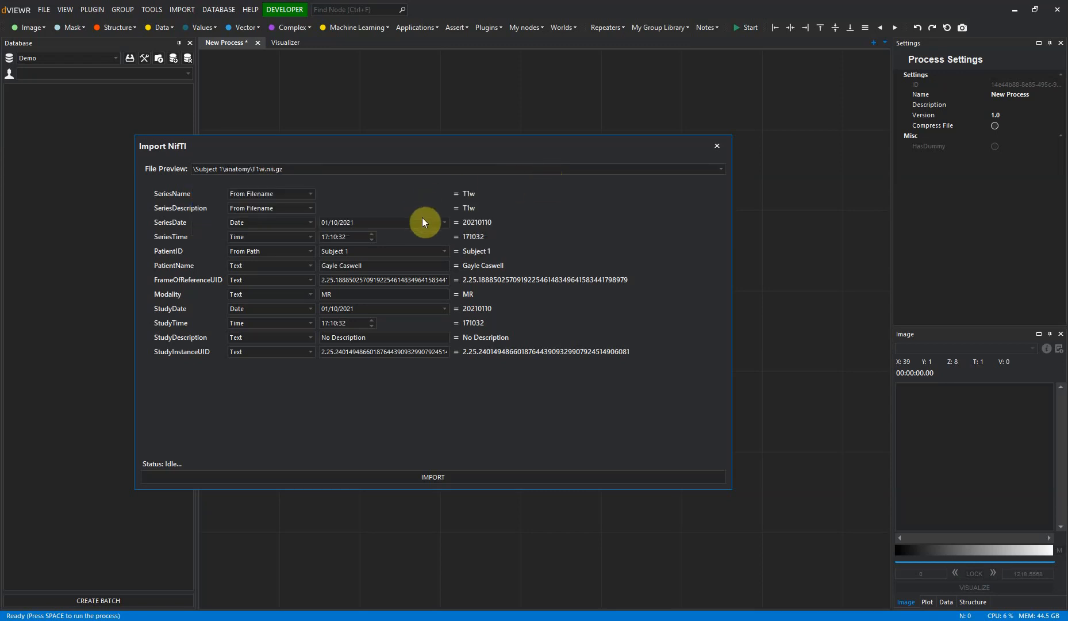
- Examine the calendar for SeriesDate and the path folder choices for PatientID without changing either value
left_click(444, 222)
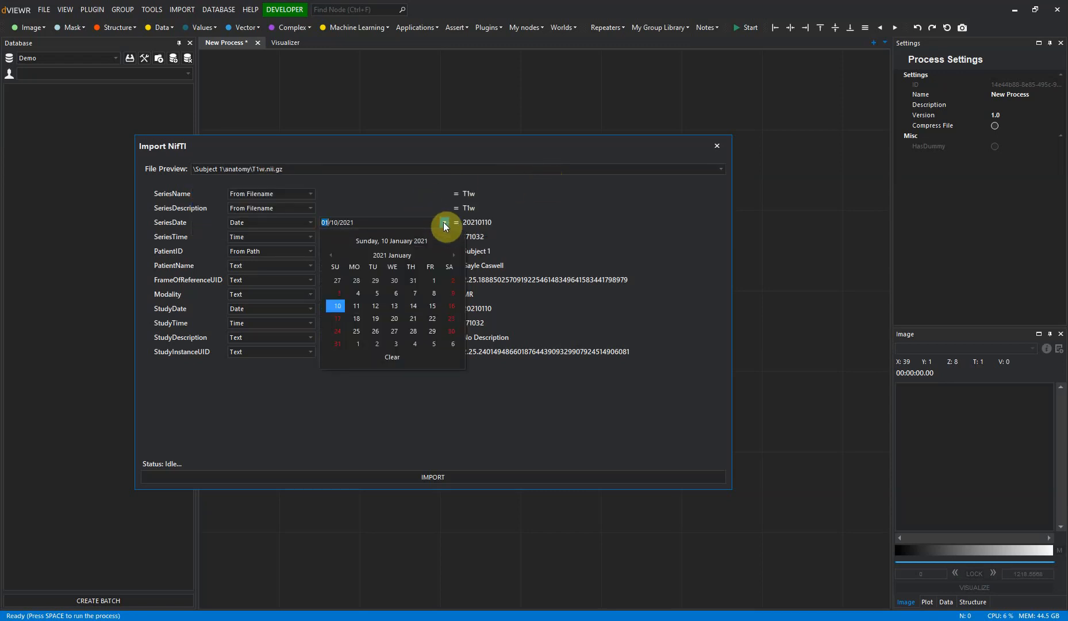
left_click(332, 256)
left_click(454, 255)
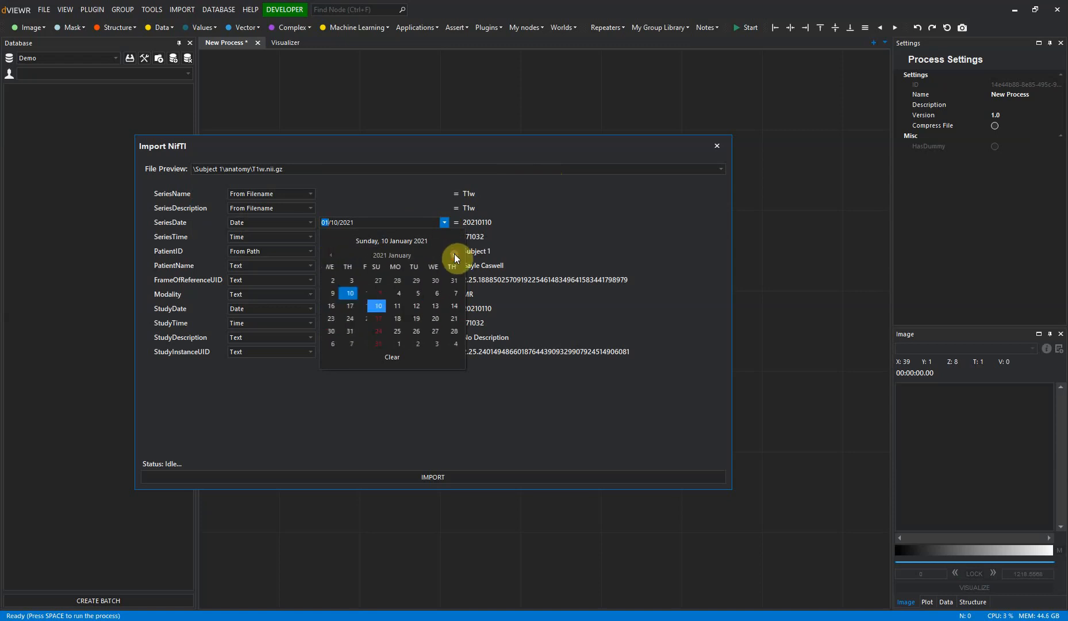
left_click(386, 200)
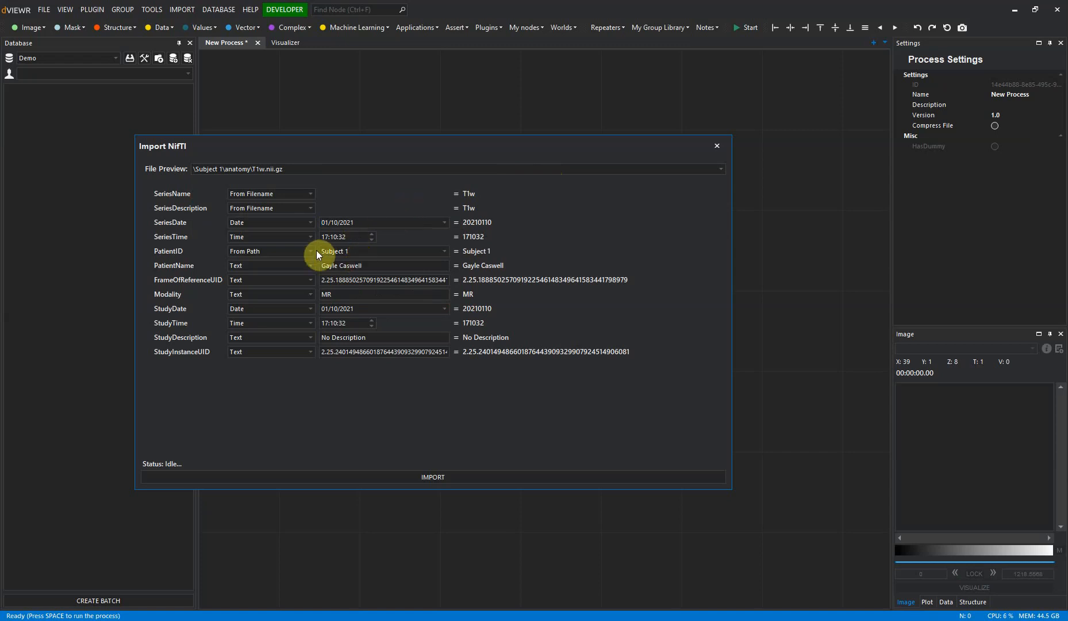
left_click(444, 253)
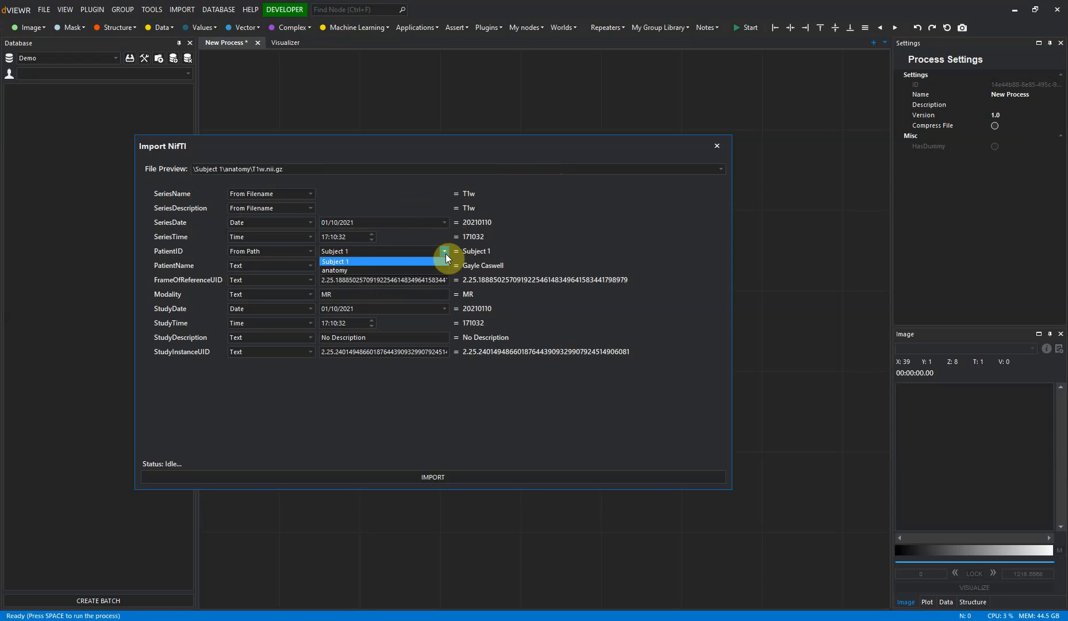
left_click(446, 253)
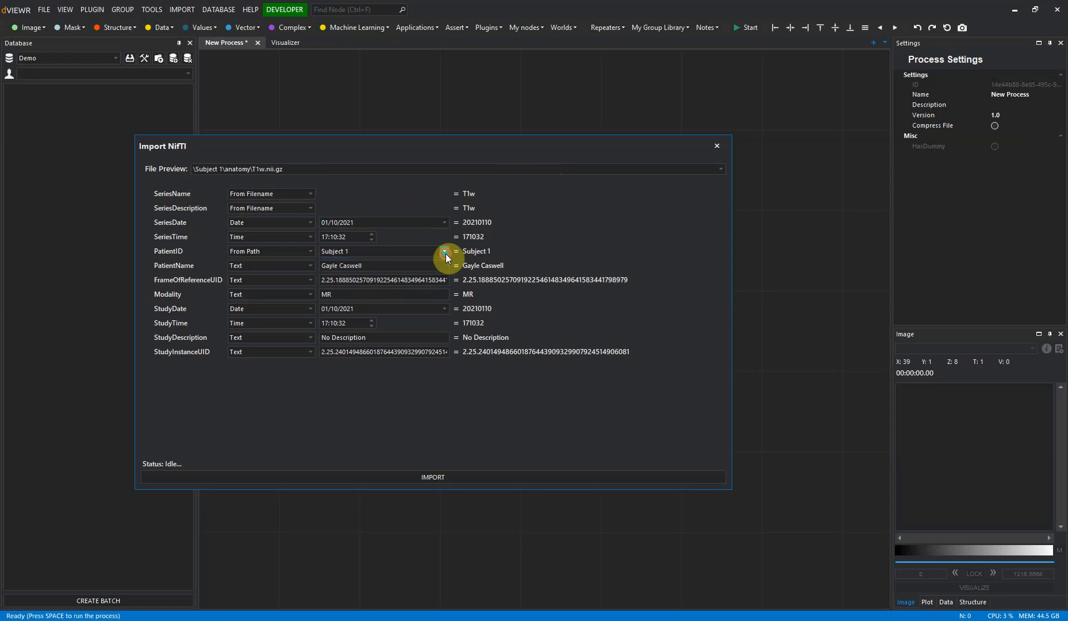
- Set PatientName to Random Name and FrameOfReferenceUID to Random DICOM UID
left_click(310, 265)
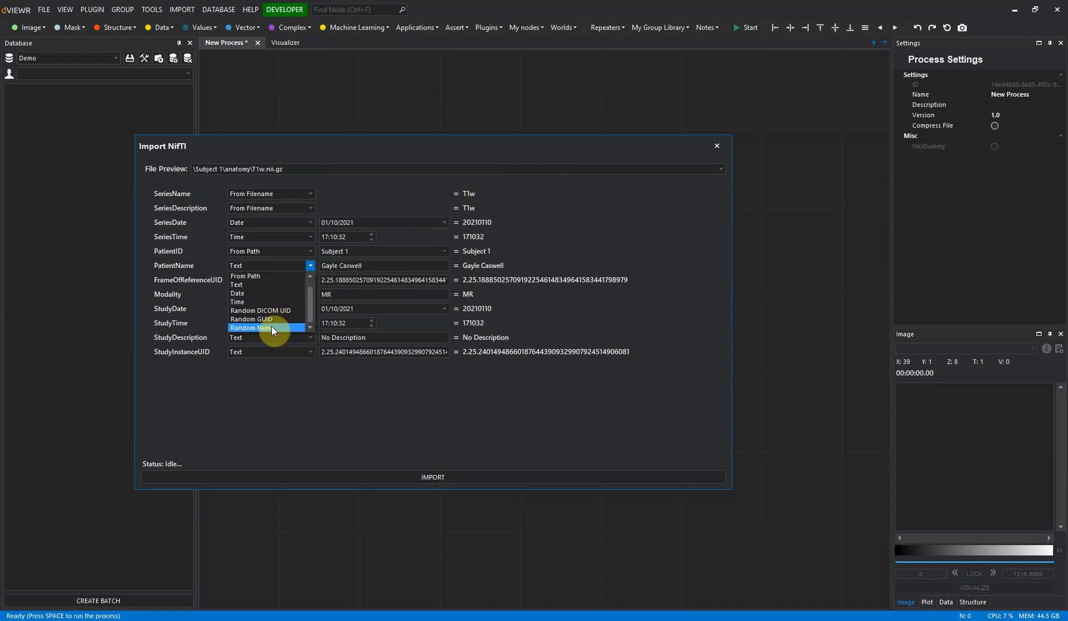
left_click(271, 327)
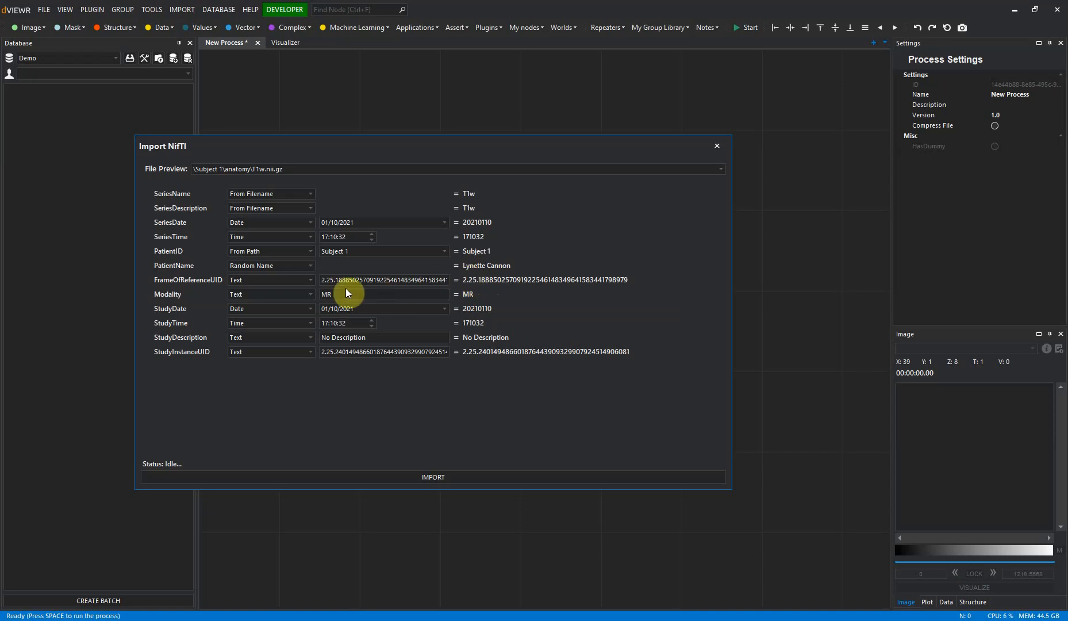
left_click(311, 279)
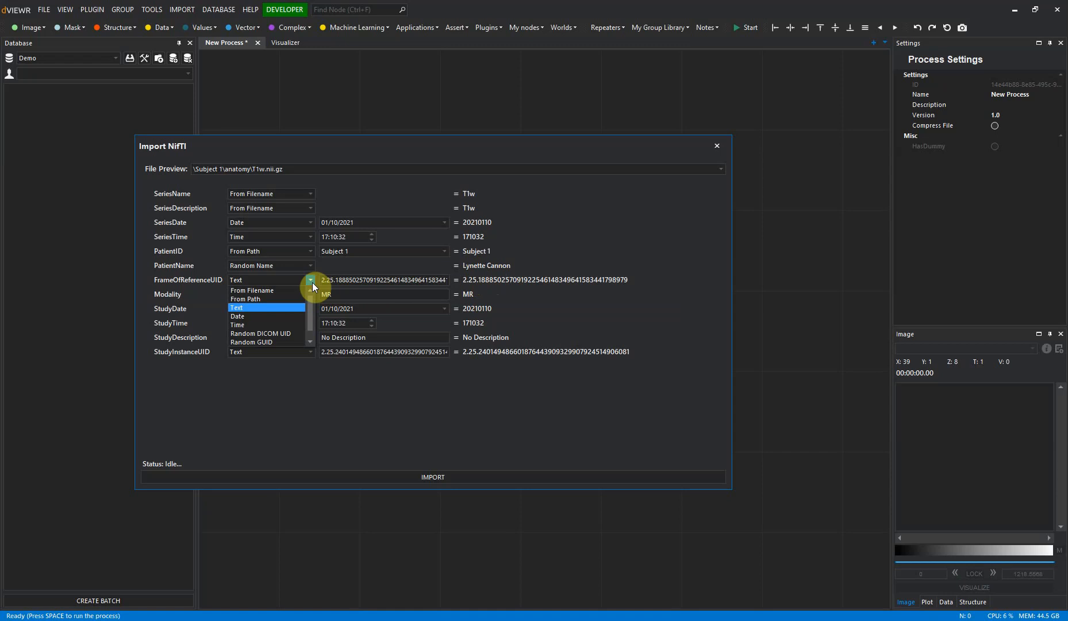
scroll(300, 296, "down", 1)
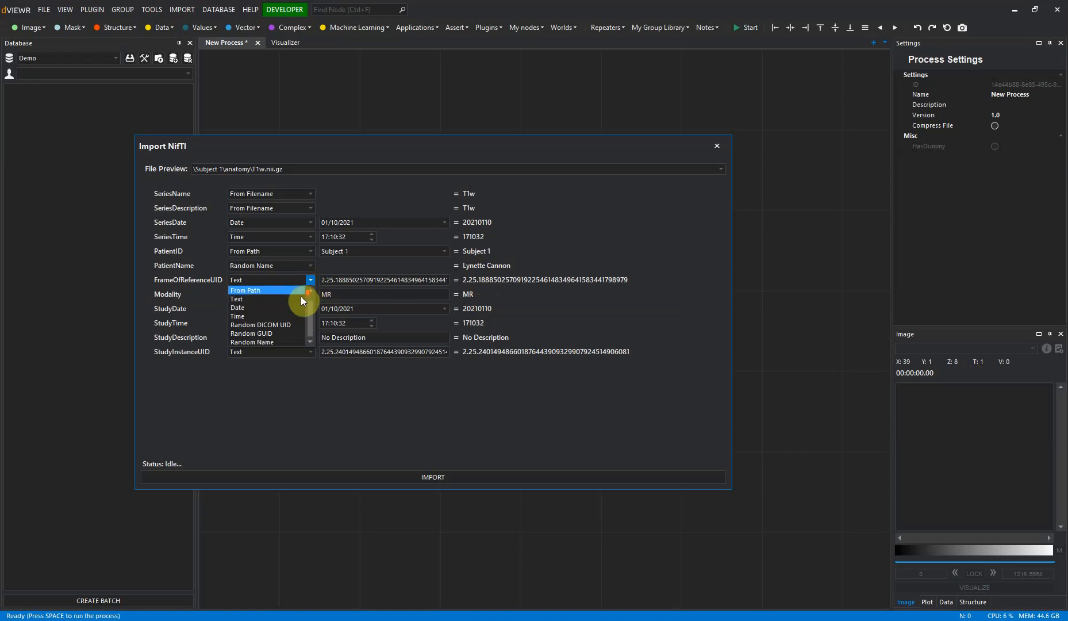
left_click(289, 325)
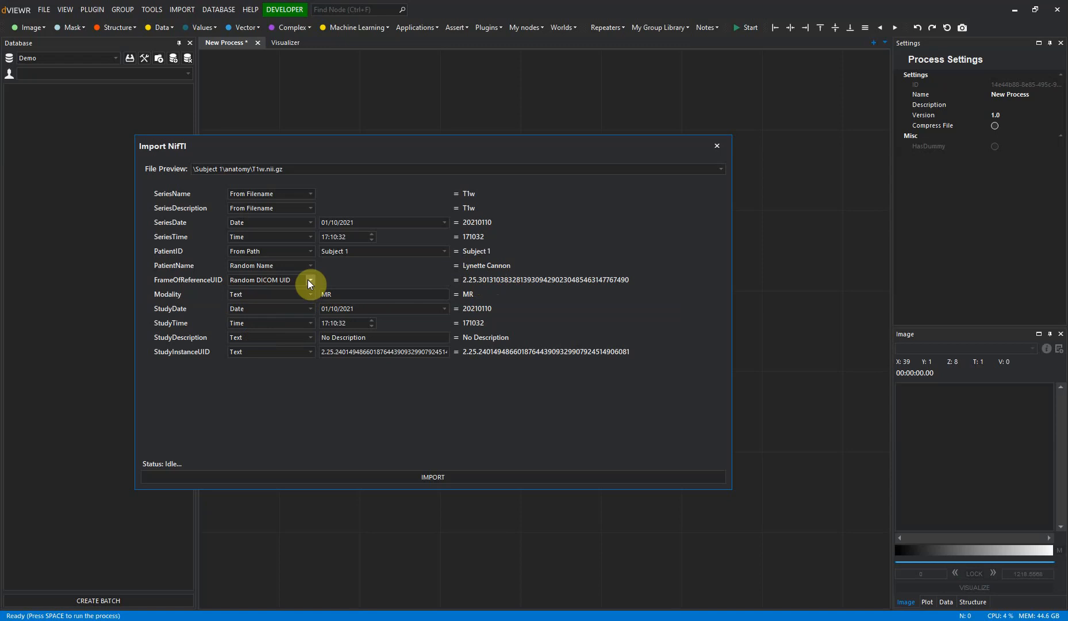
- Switch FrameOfReferenceUID back to Text and set StudyDescription to Diffusion
left_click(308, 280)
left_click(286, 299)
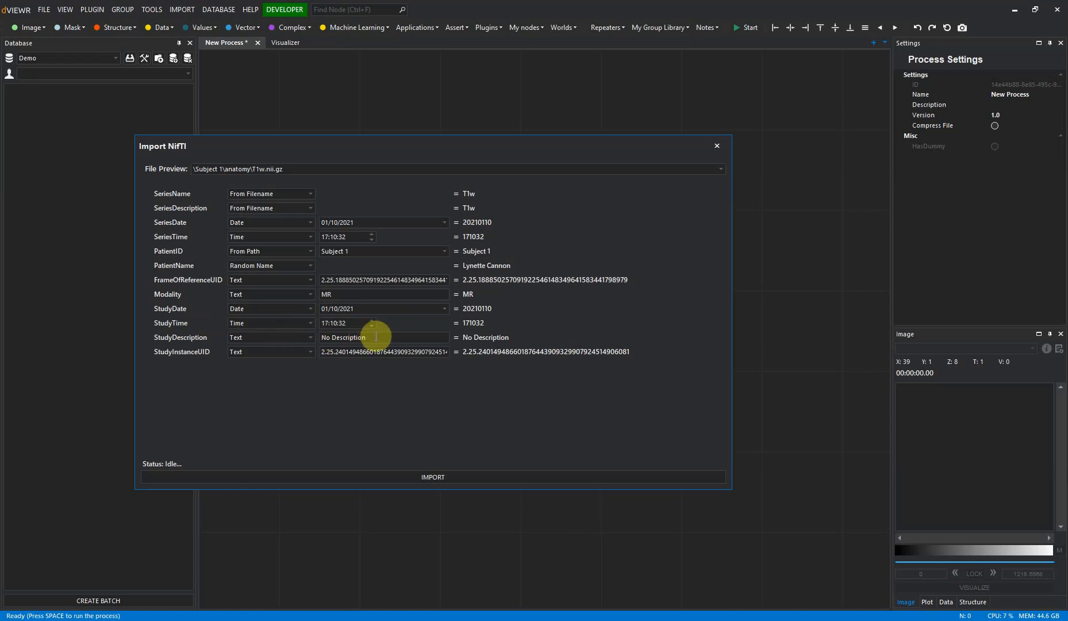
left_click_drag(375, 337, 290, 334)
type("Diffusion")
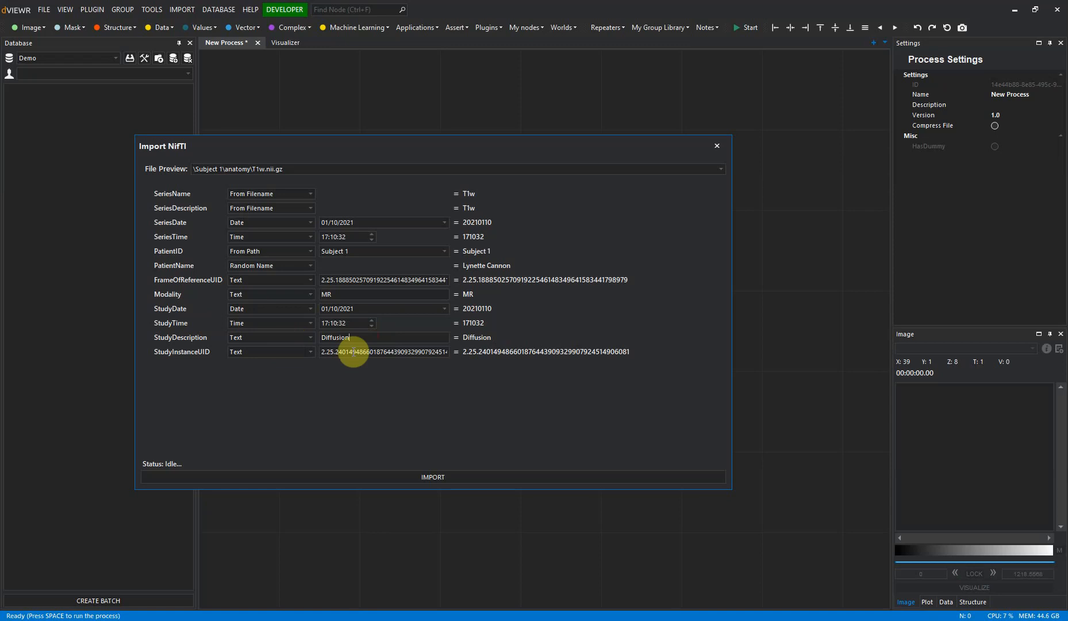
- Import the NIfTI files with the configured field mapping and close the import dialog
left_click(412, 476)
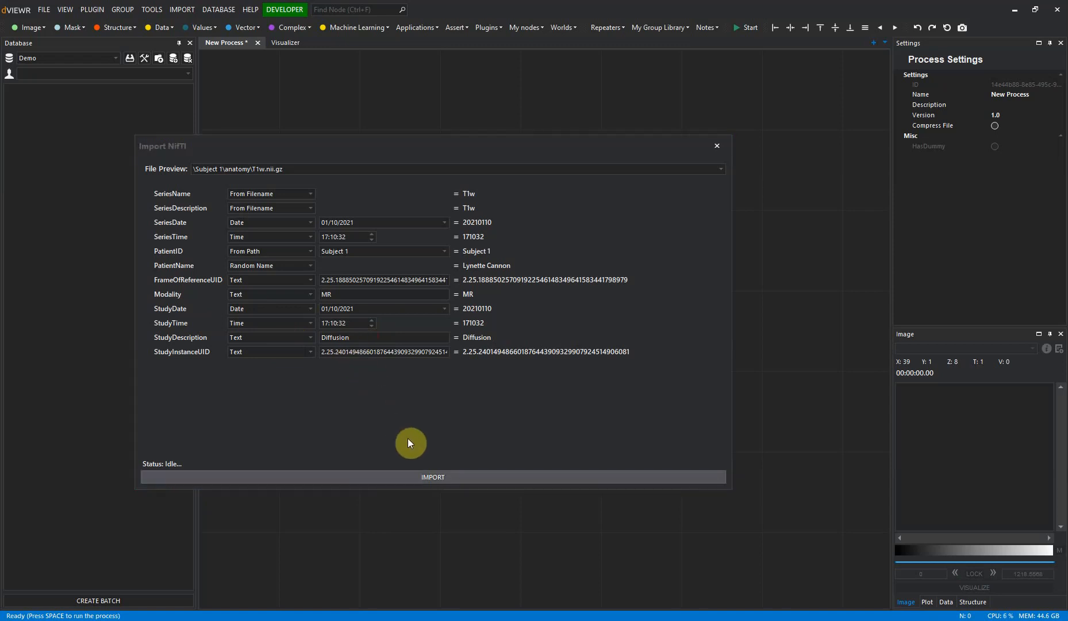
left_click(432, 479)
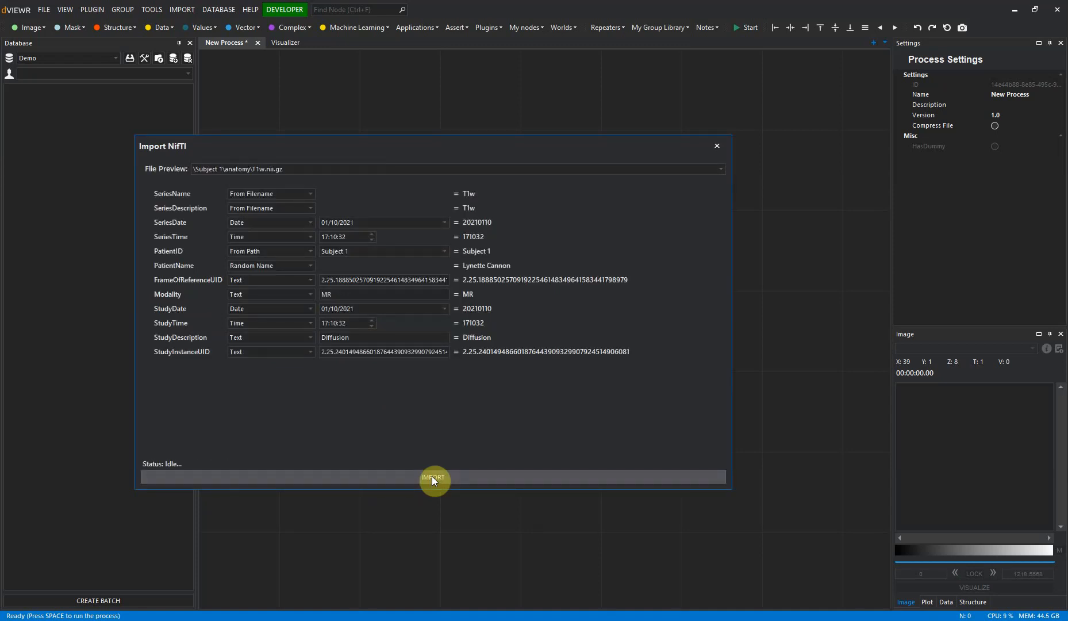
left_click(715, 145)
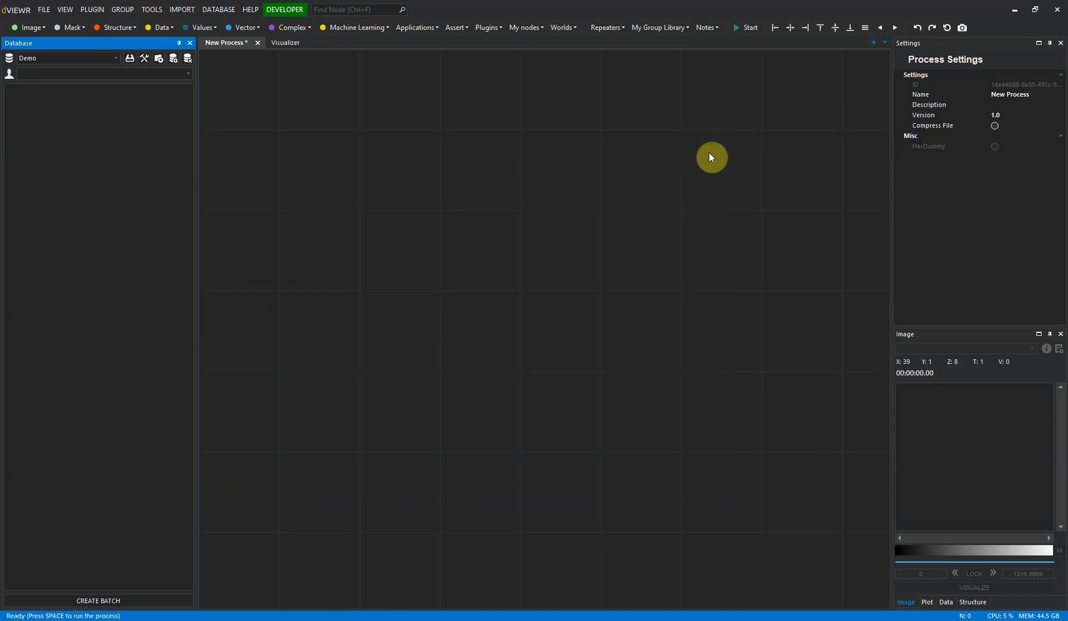
- Select patient Subject 1 in the Demo database and expand the 20210110 entry to check the imported series
left_click(142, 75)
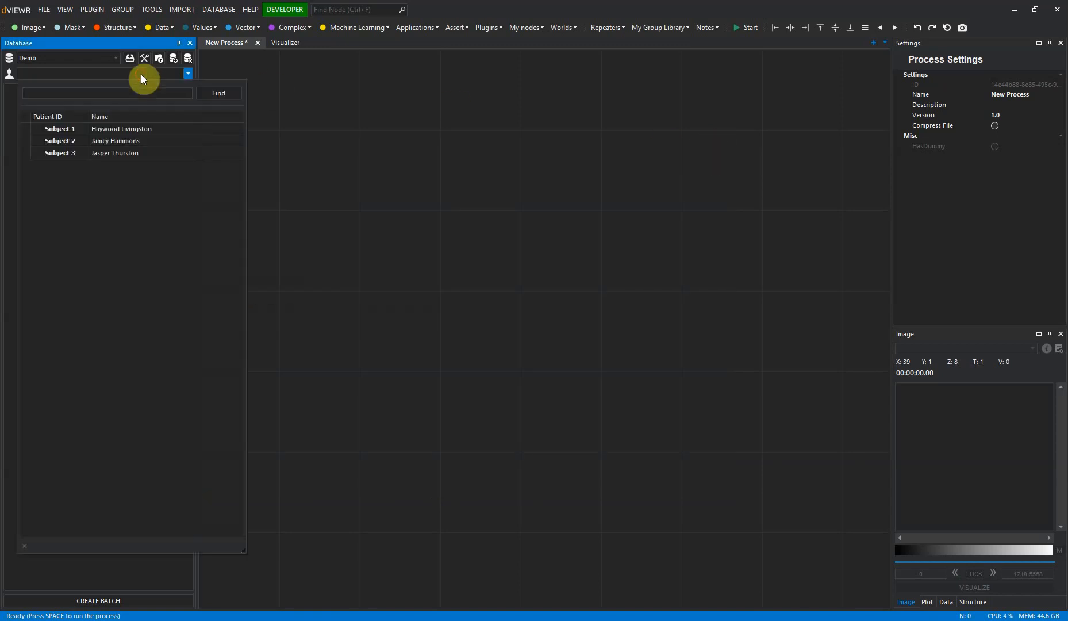
left_click(141, 131)
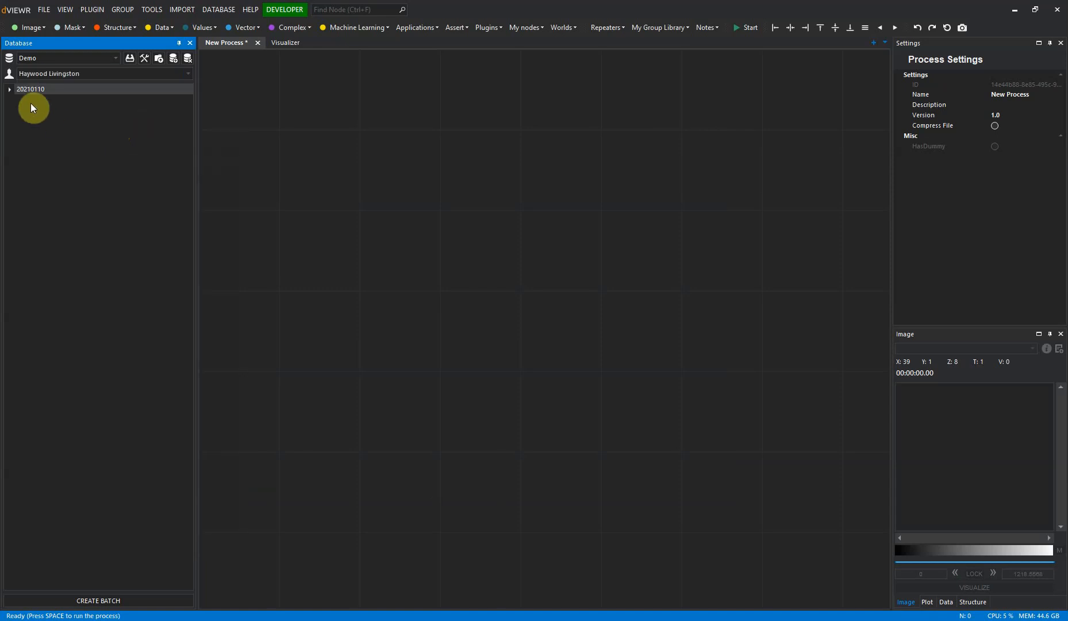
left_click(9, 91)
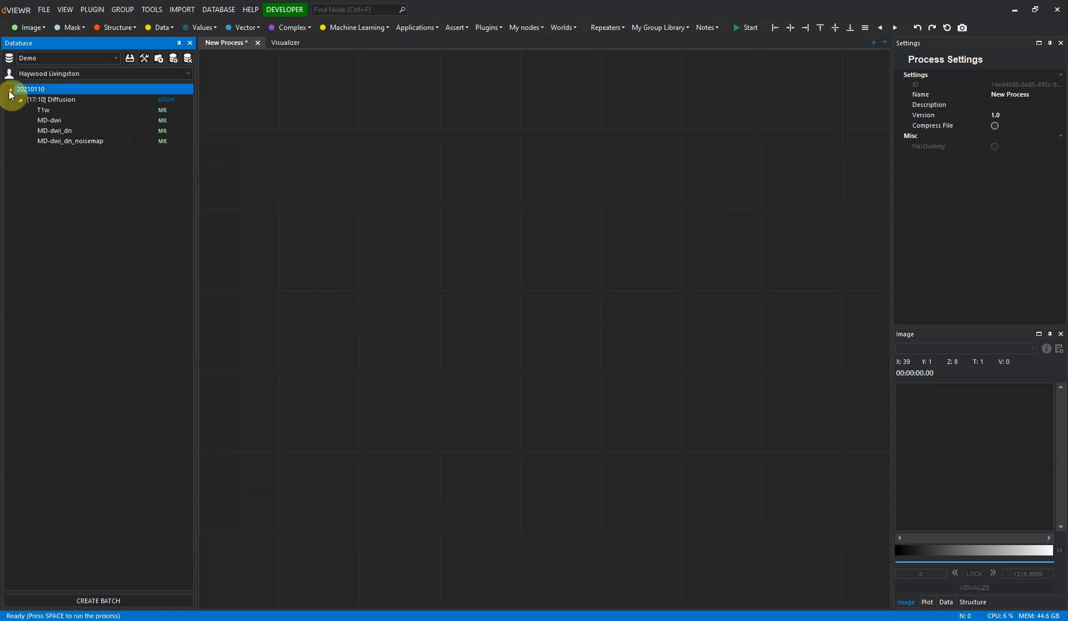